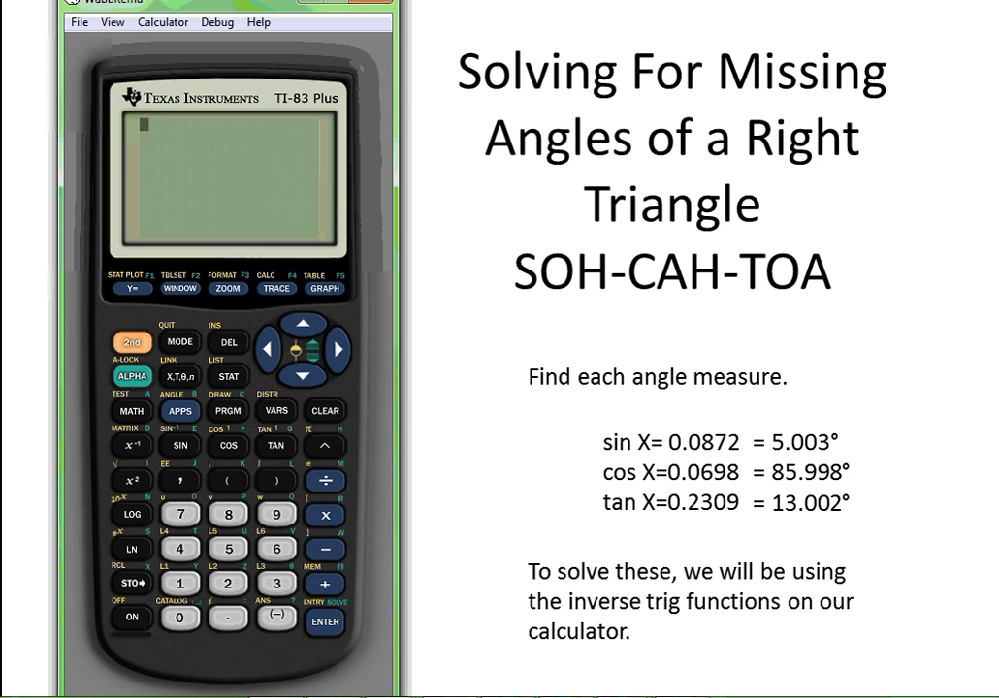
In MODE, change the angle setting from Radian to Degree, then quit to the home screen.
left_click(185, 343)
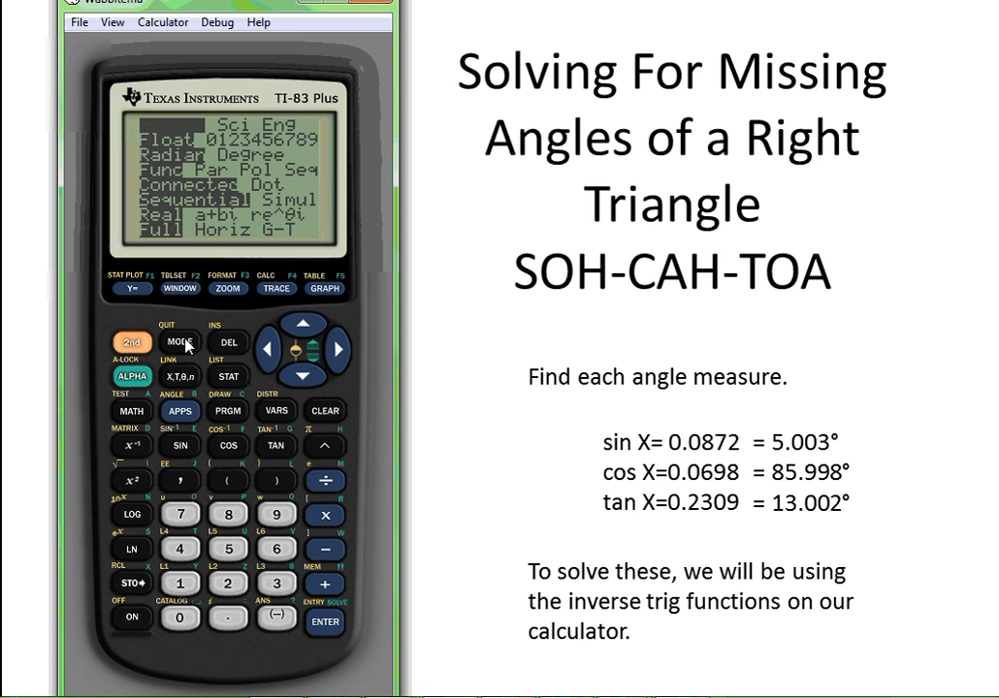
left_click(306, 378)
left_click(306, 378)
left_click(337, 351)
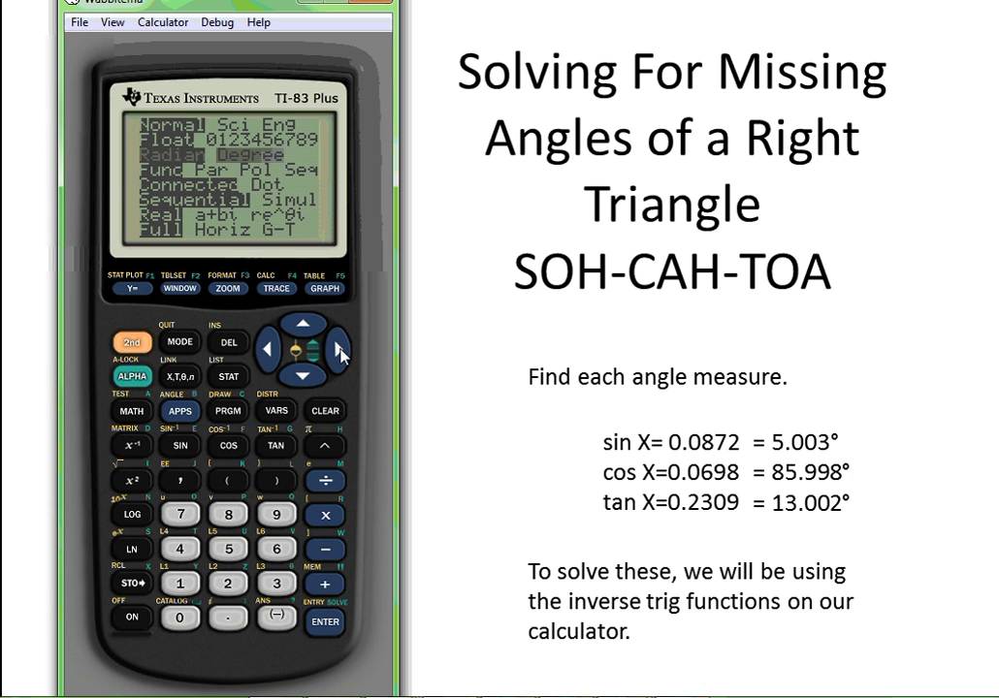
left_click(326, 629)
left_click(134, 343)
left_click(177, 343)
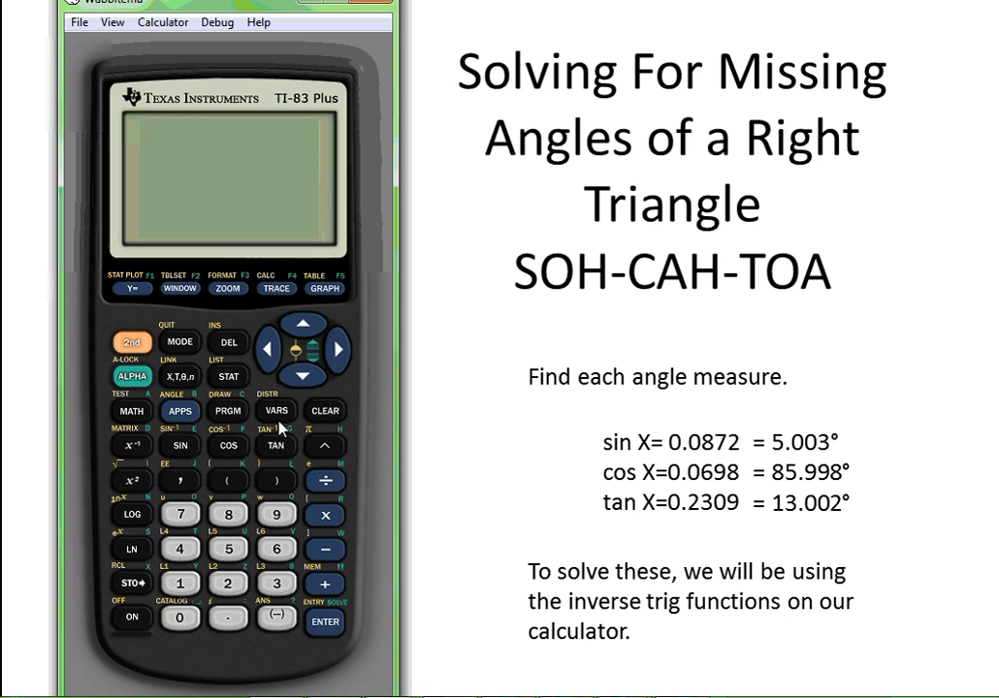
left_click(132, 345)
Evaluate sin⁻¹(.0872) on the home screen, giving 5.002545445 degrees.
left_click(136, 352)
left_click(181, 445)
left_click(235, 618)
left_click(189, 619)
left_click(230, 517)
left_click(194, 518)
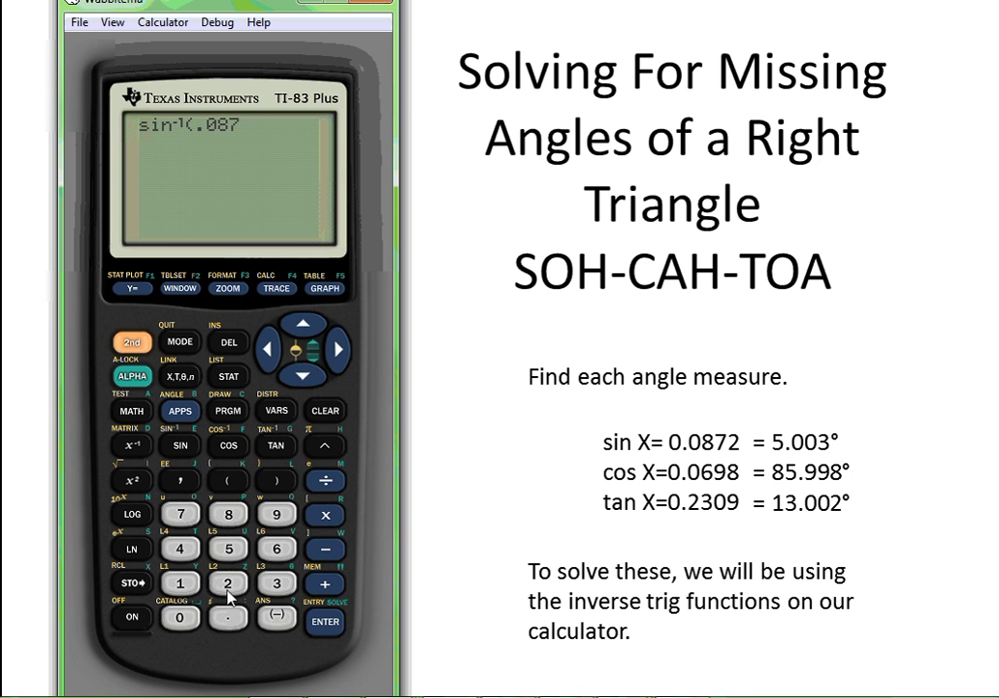
left_click(230, 582)
left_click(278, 482)
left_click(329, 629)
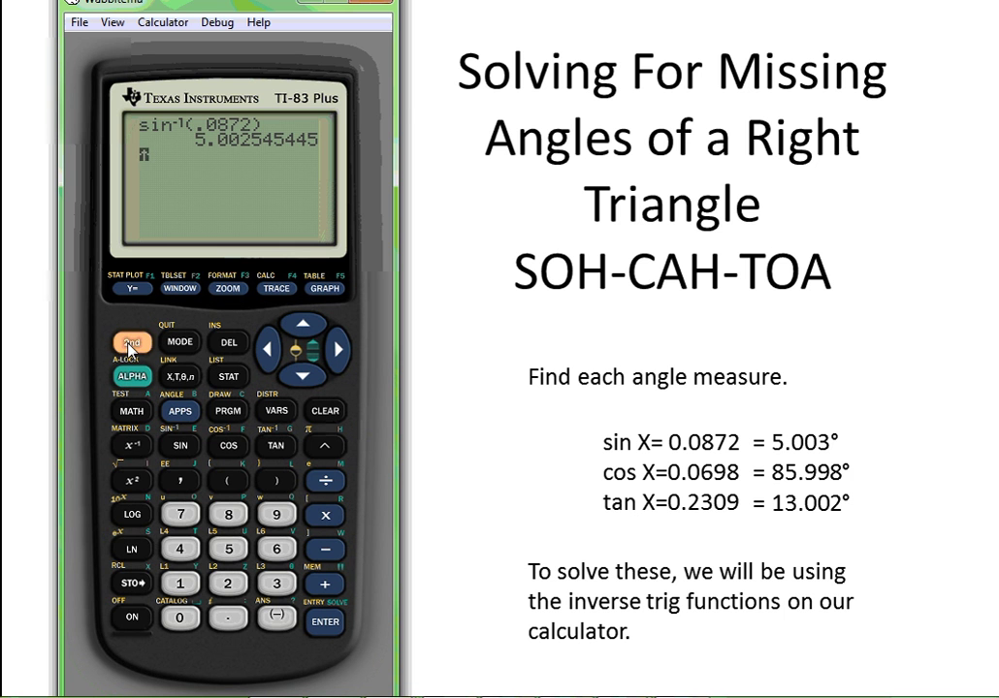
Evaluate cos⁻¹(.0698), deleting a stray 8, giving 85.99750004 degrees.
left_click(228, 444)
left_click(230, 516)
left_click(235, 342)
left_click(230, 620)
left_click(181, 619)
left_click(277, 549)
left_click(277, 515)
left_click(234, 517)
left_click(276, 483)
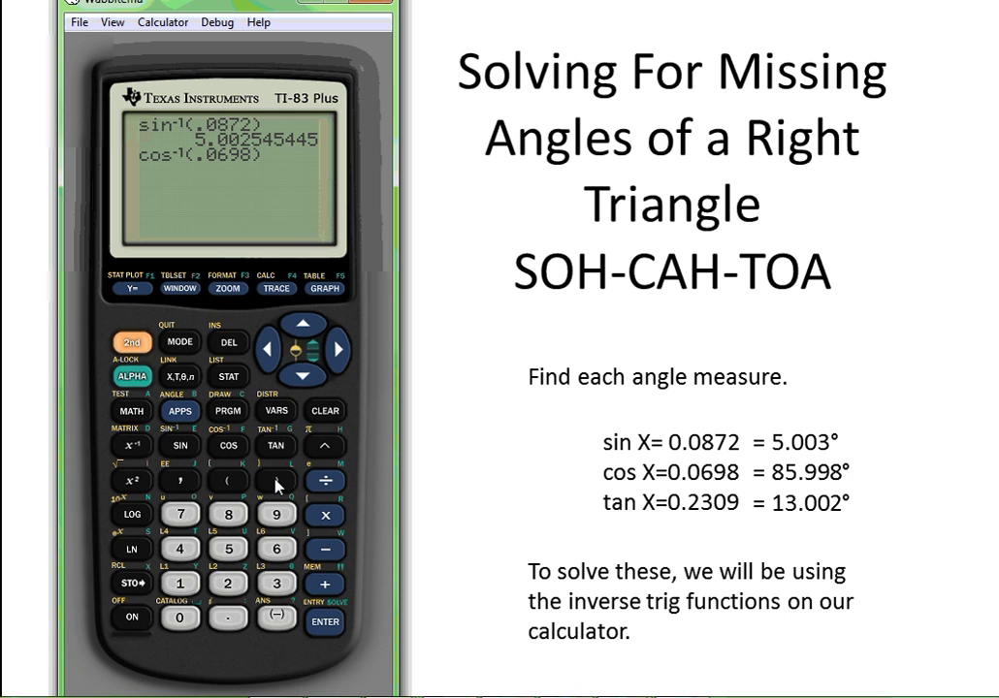
left_click(328, 626)
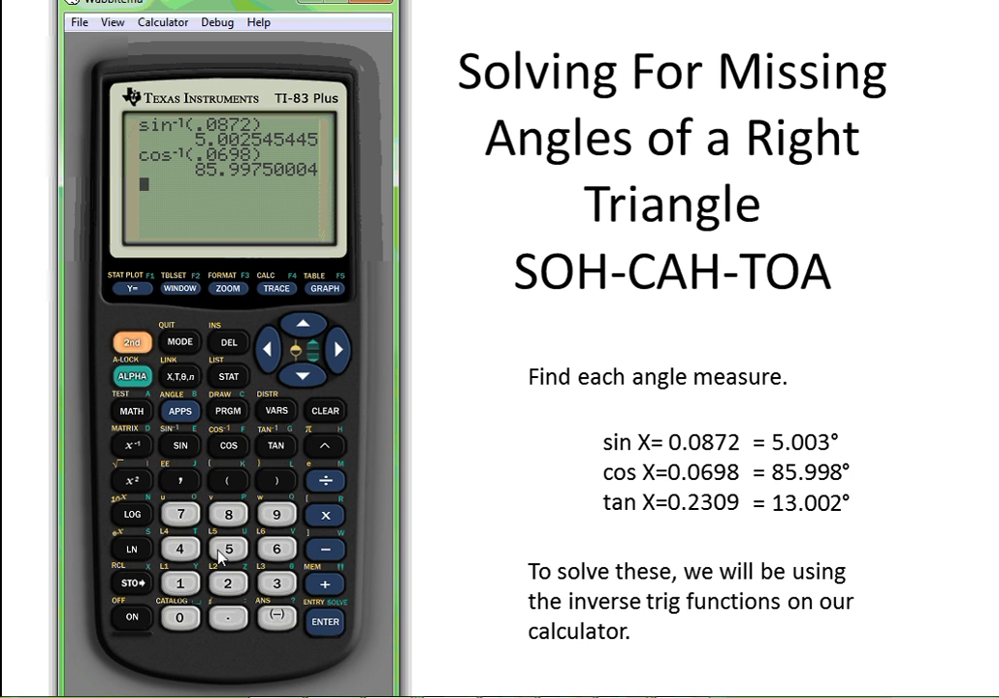
Evaluate tan⁻¹(.2309), removing a mistyped 3, giving 13.00173028 degrees.
left_click(132, 349)
left_click(276, 445)
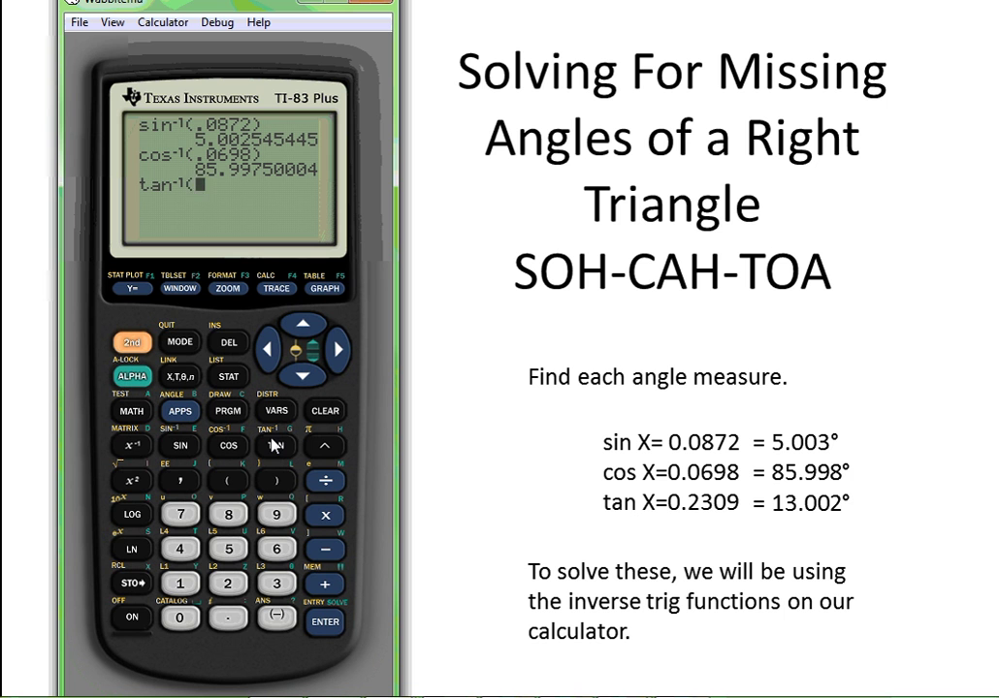
left_click(228, 614)
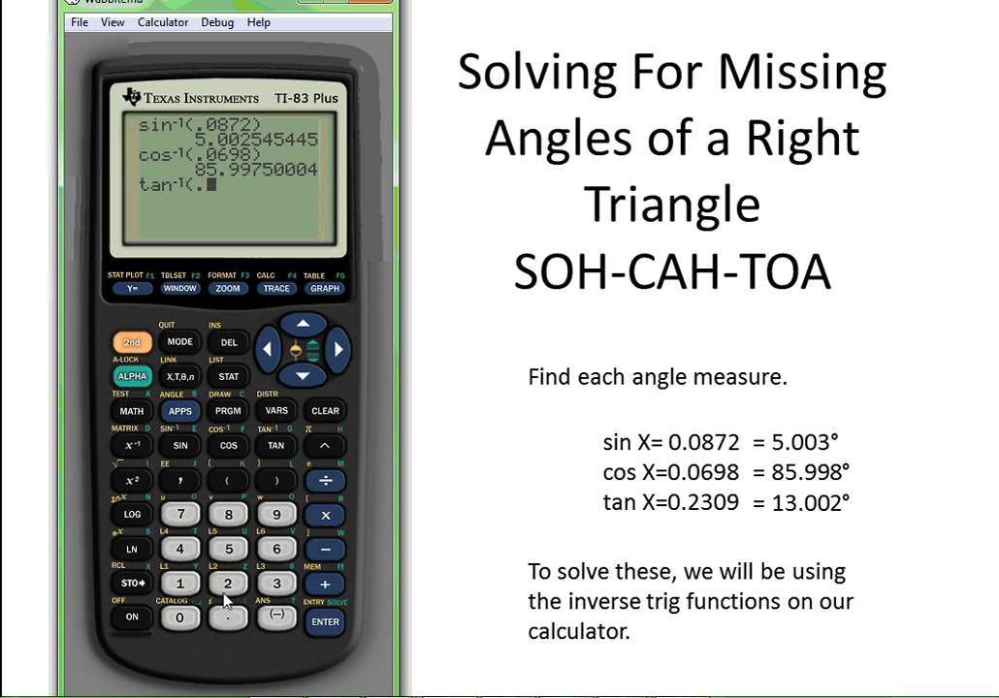
left_click(276, 582)
left_click(268, 349)
left_click(229, 341)
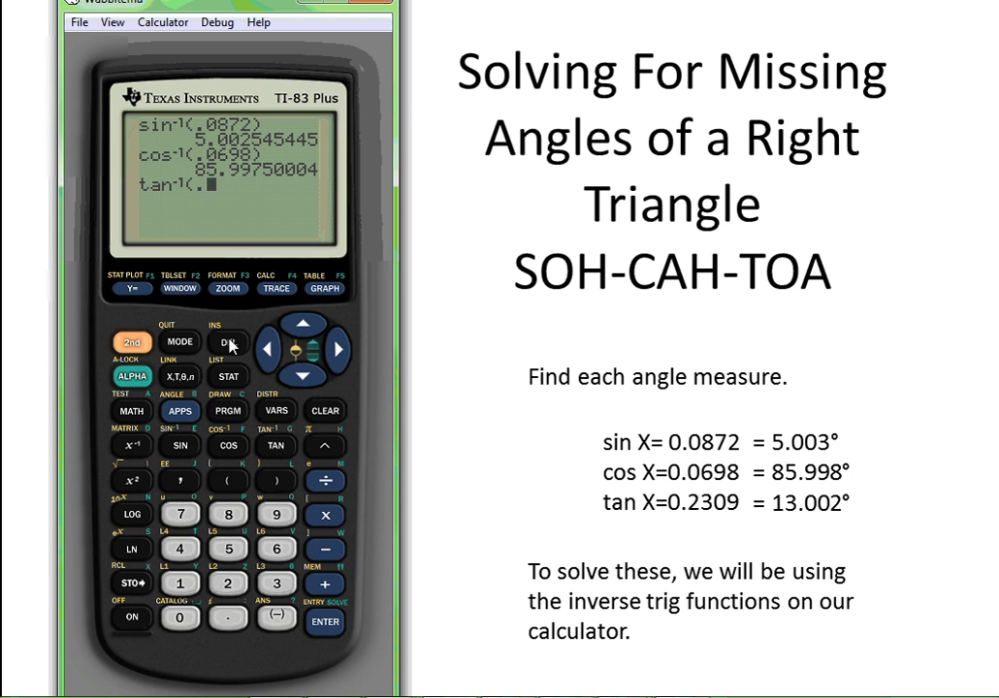
left_click(227, 583)
left_click(276, 583)
left_click(179, 617)
left_click(276, 514)
left_click(276, 481)
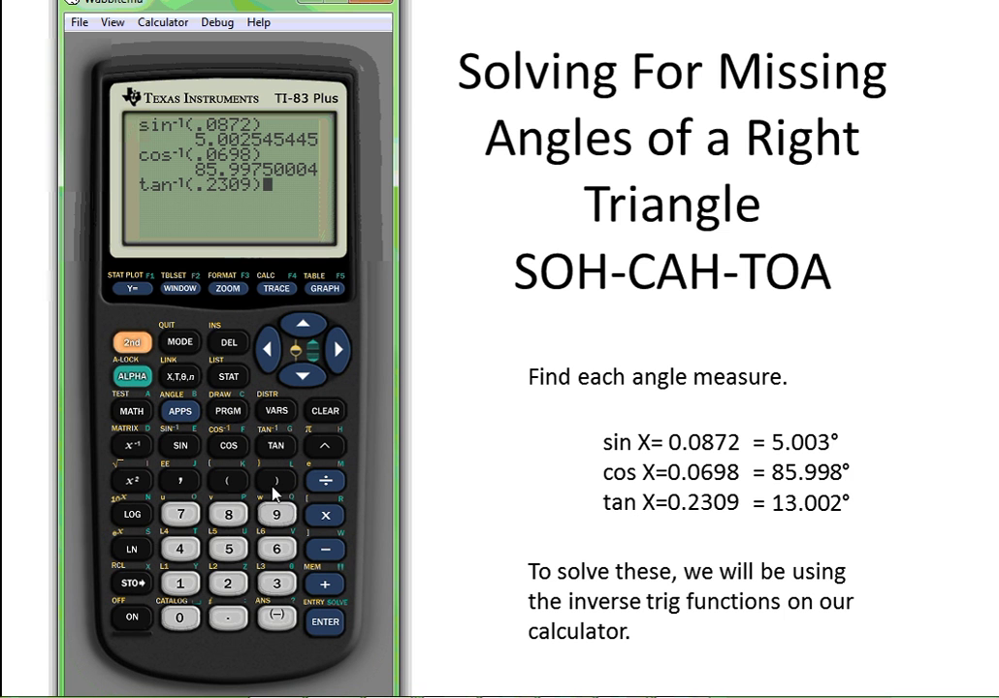
left_click(328, 624)
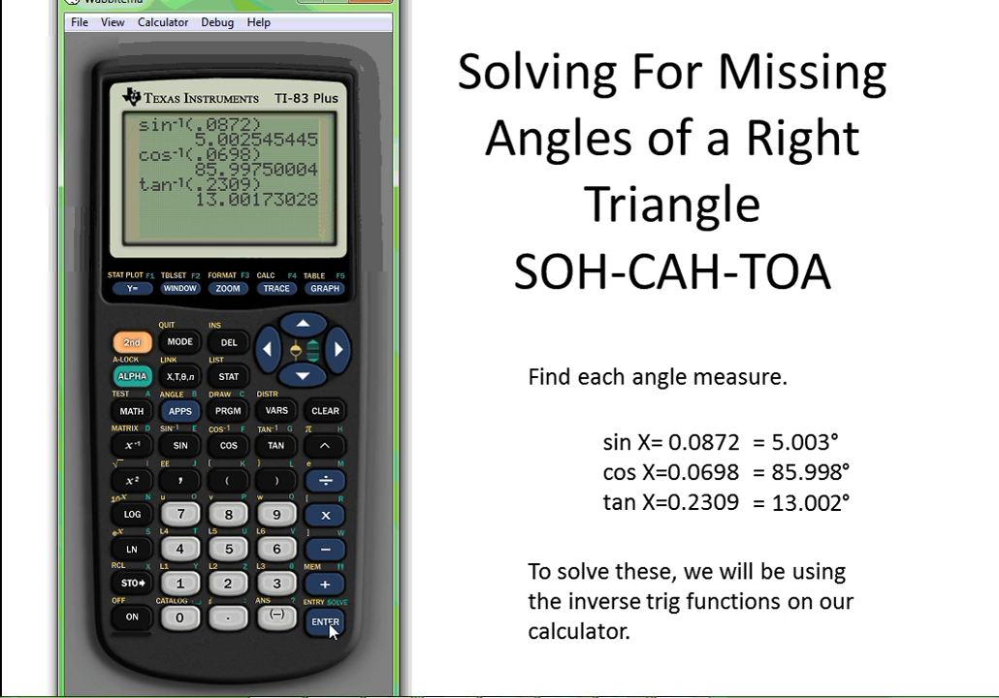